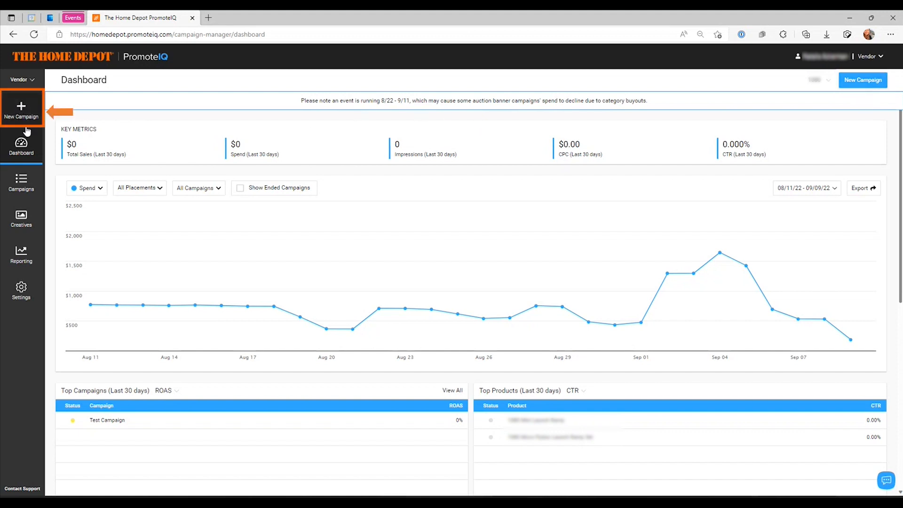
Create a new campaign from the campaigns list and select the vendor for it
left_click(28, 191)
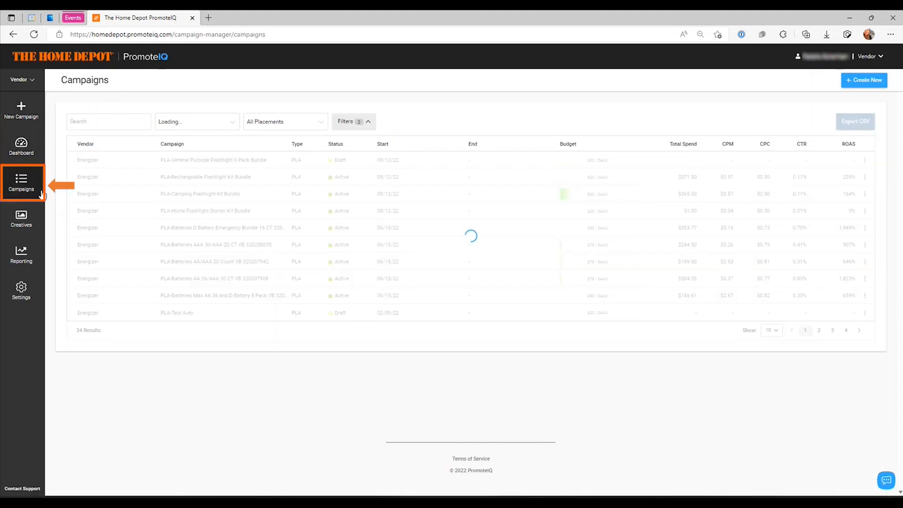
left_click(867, 82)
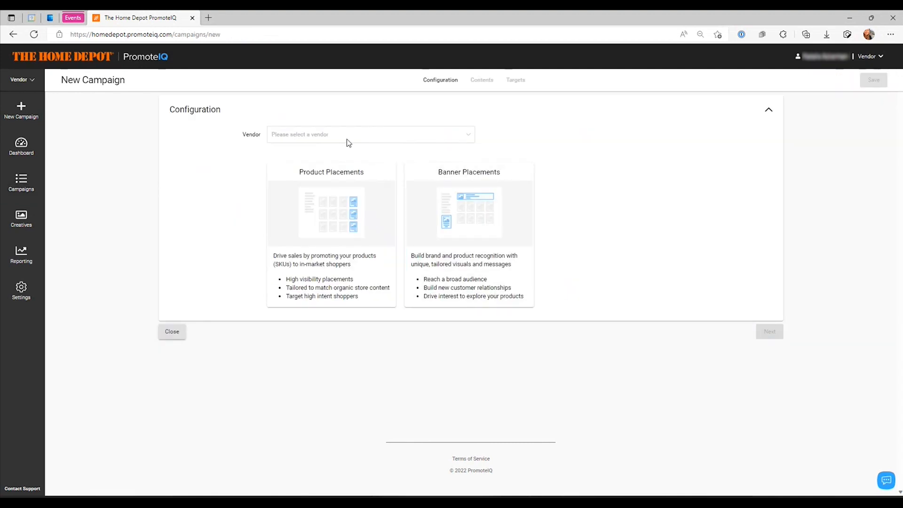
left_click(347, 139)
type("a")
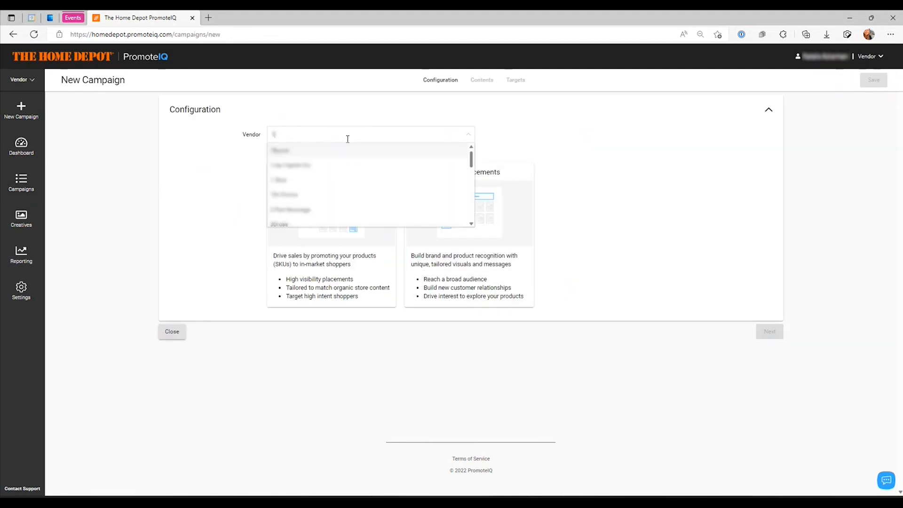
type("080")
left_click(307, 150)
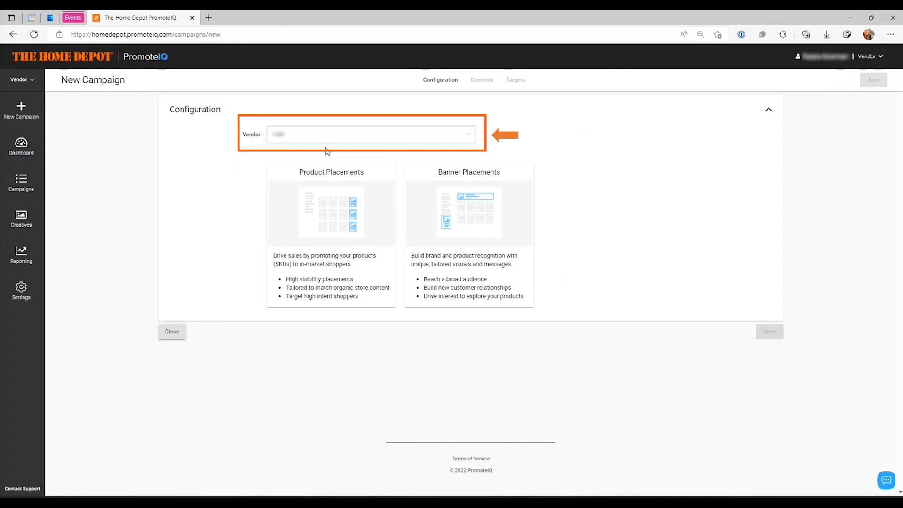
Choose Product Placements as the campaign type and continue to its configuration
mouse_move(248, 139)
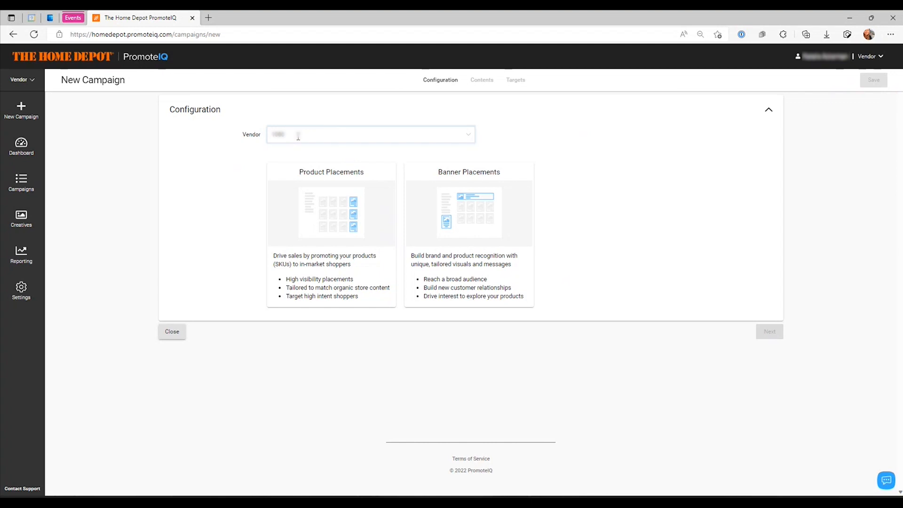
left_click(313, 221)
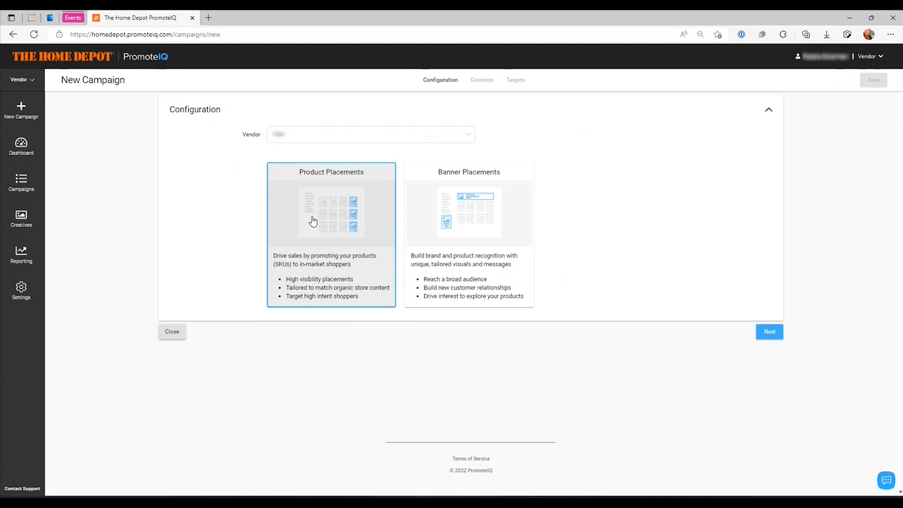
left_click(779, 337)
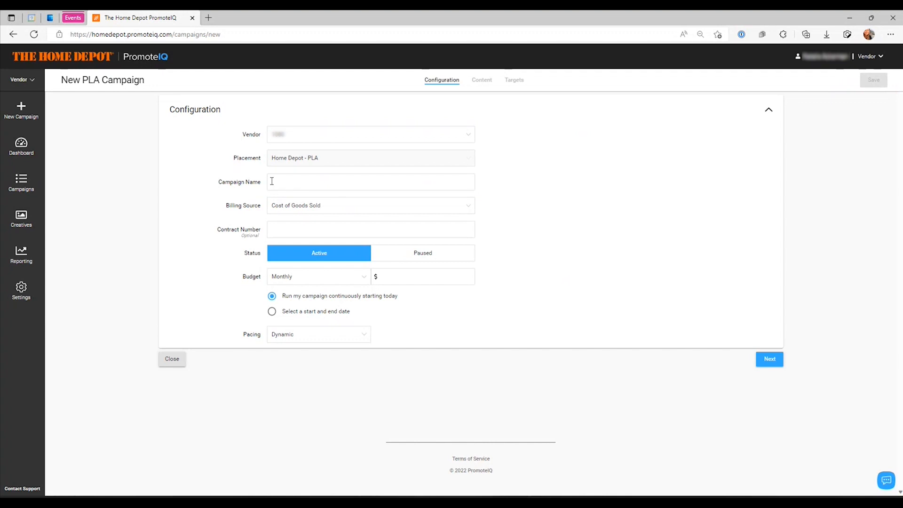
Examine the available billing source options and their explanations in the campaign configuration
left_click(272, 181)
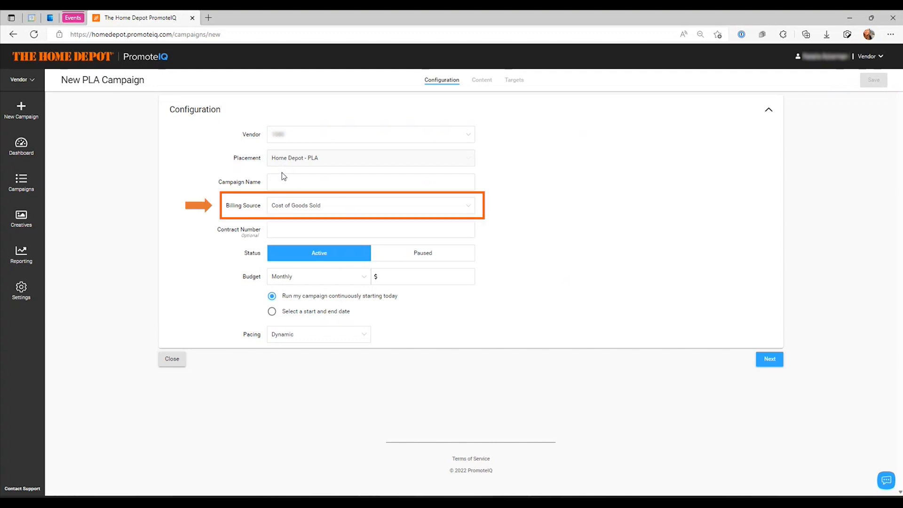
left_click(303, 207)
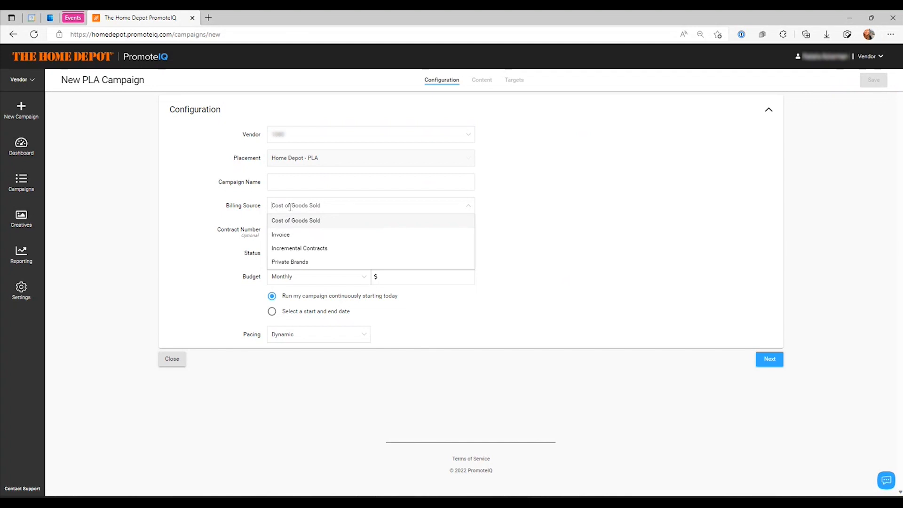
mouse_move(237, 210)
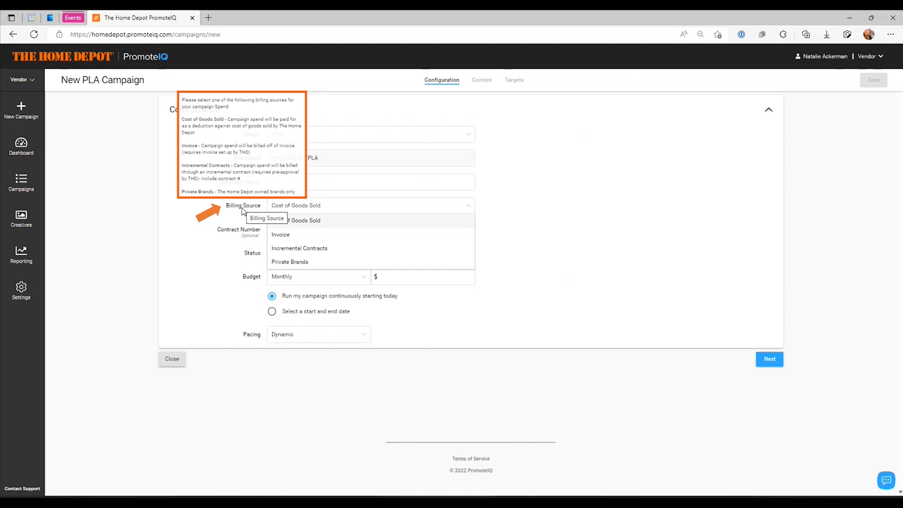
left_click(218, 241)
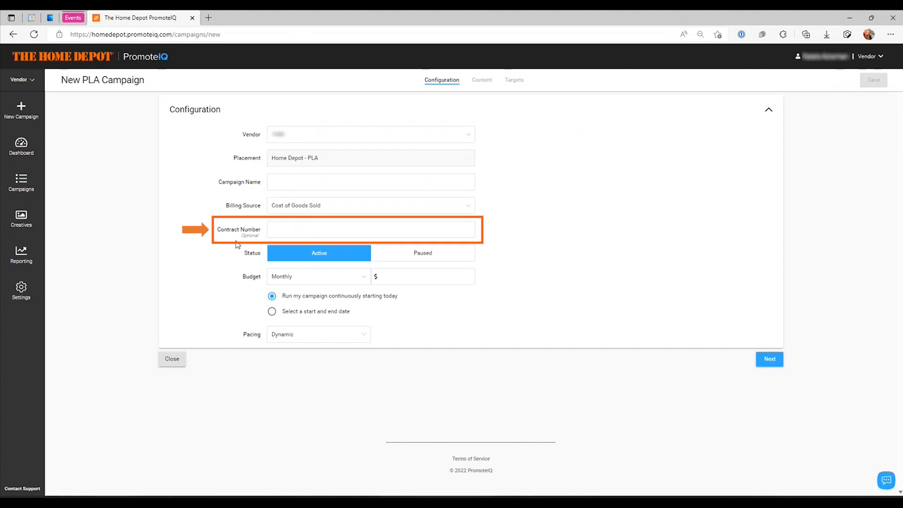
left_click(307, 210)
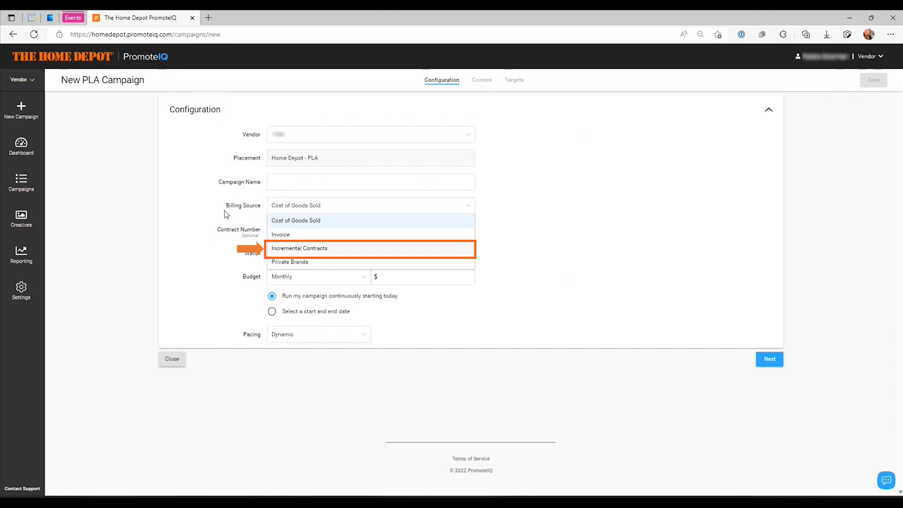
left_click(188, 228)
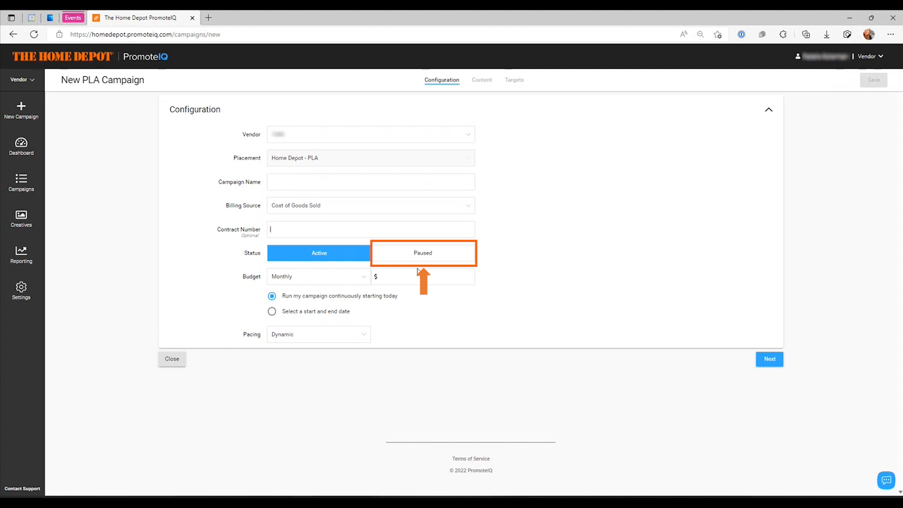
Set the campaign status to Active and give it a monthly budget of $1,000
left_click(324, 254)
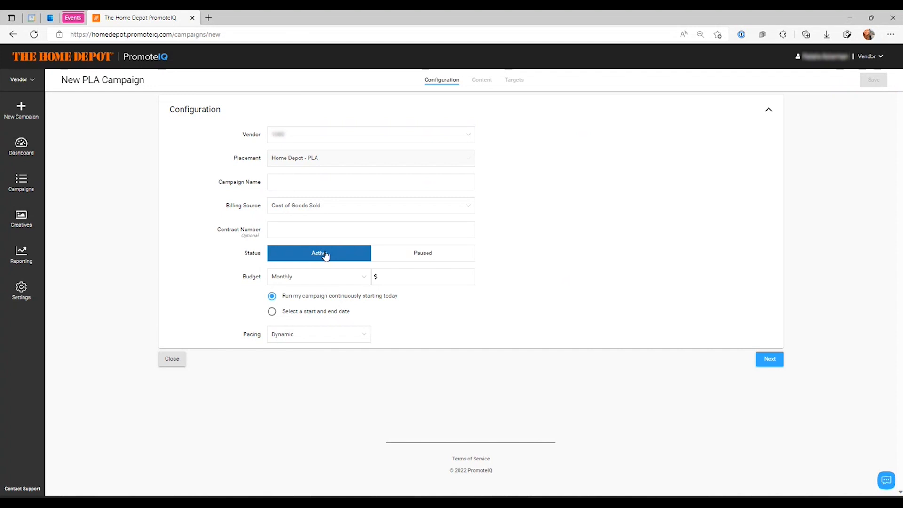
left_click(276, 276)
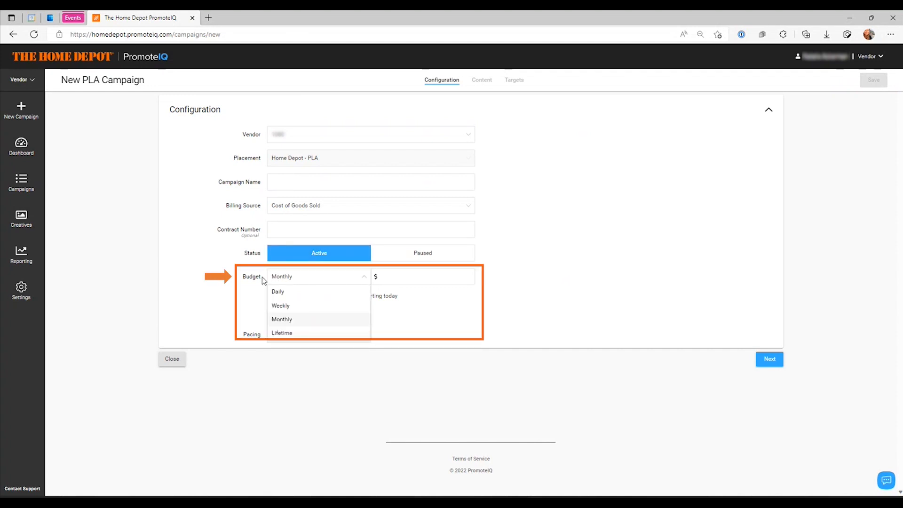
mouse_move(254, 281)
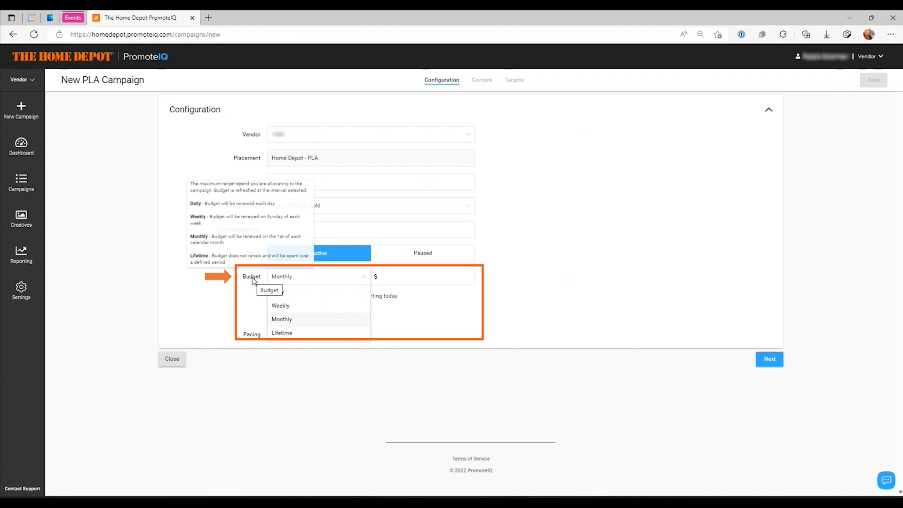
left_click(303, 320)
left_click(391, 277)
type("1000")
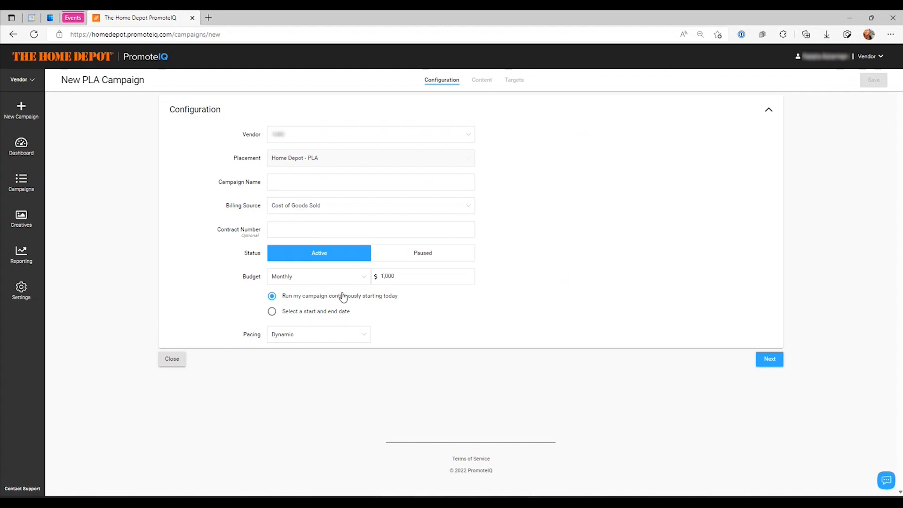
Schedule the campaign with a start date of 09/09/2022 and an end date of 10/31/2022
left_click(272, 311)
left_click(289, 357)
left_click(384, 385)
left_click(302, 492)
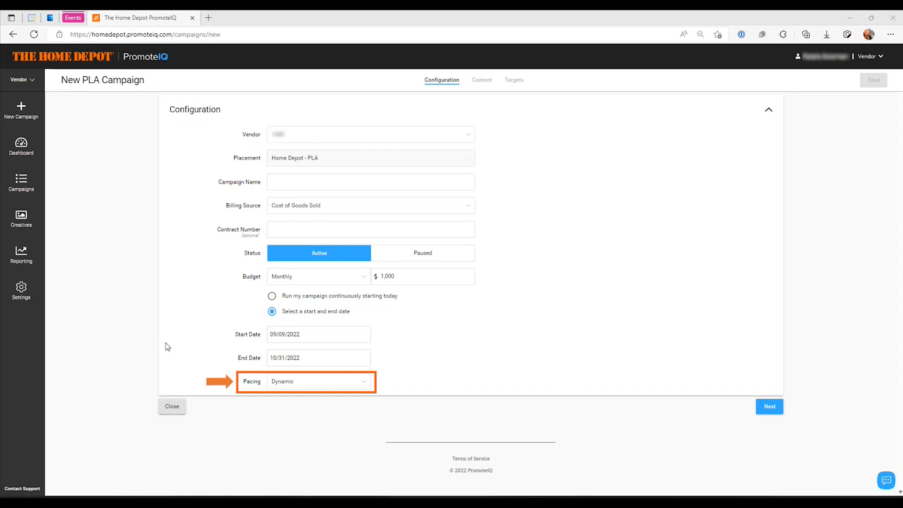
Check the explanation of the pacing options and choose Dynamic pacing for the campaign
mouse_move(253, 383)
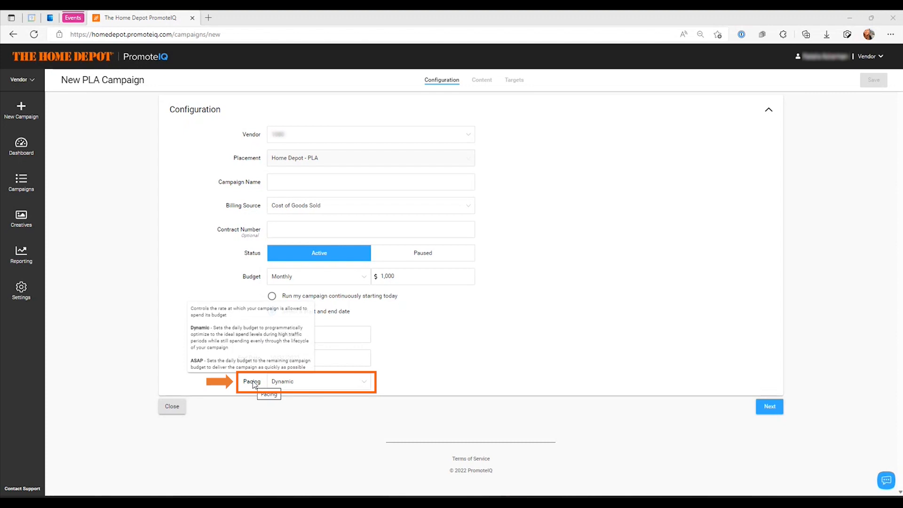
left_click(256, 381)
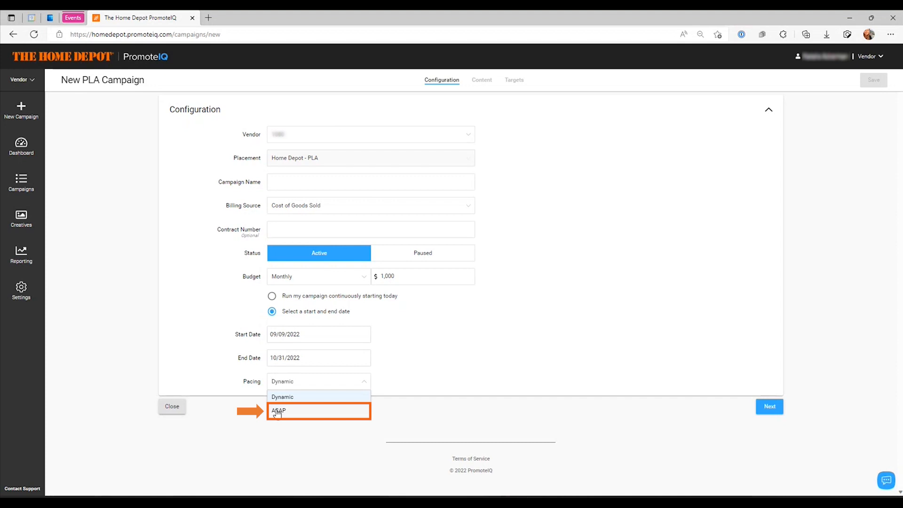
left_click(294, 399)
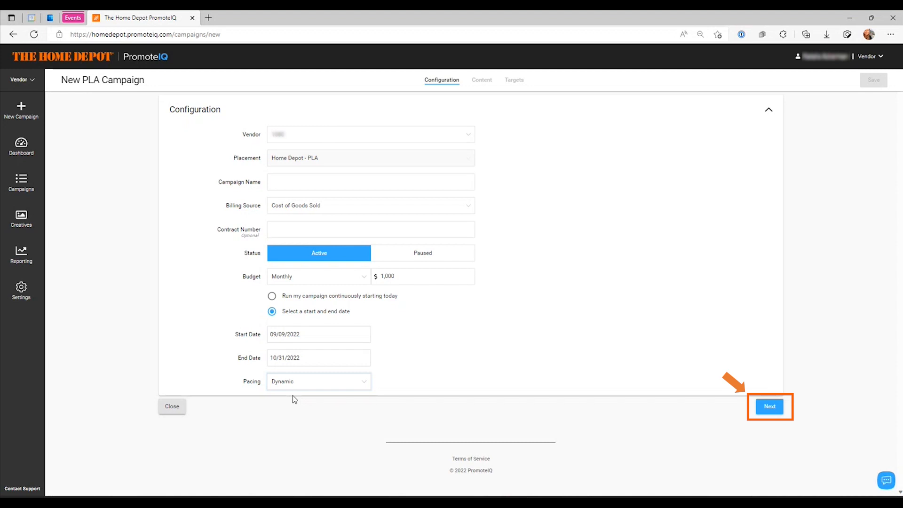
Name the campaign "test 123" and continue to the Content section
left_click(291, 178)
type("test 123")
left_click(770, 406)
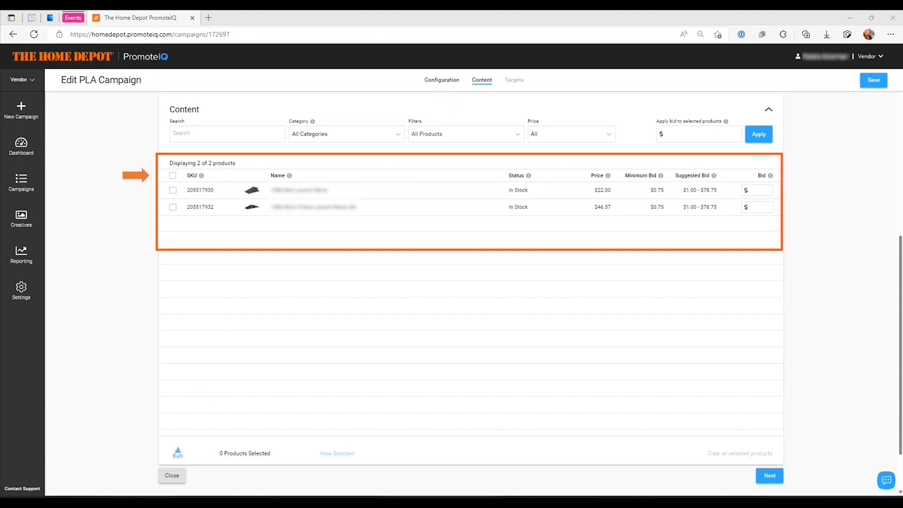
Select both listed products for the campaign and review the category, product and price filter options
left_click(173, 190)
left_click(173, 208)
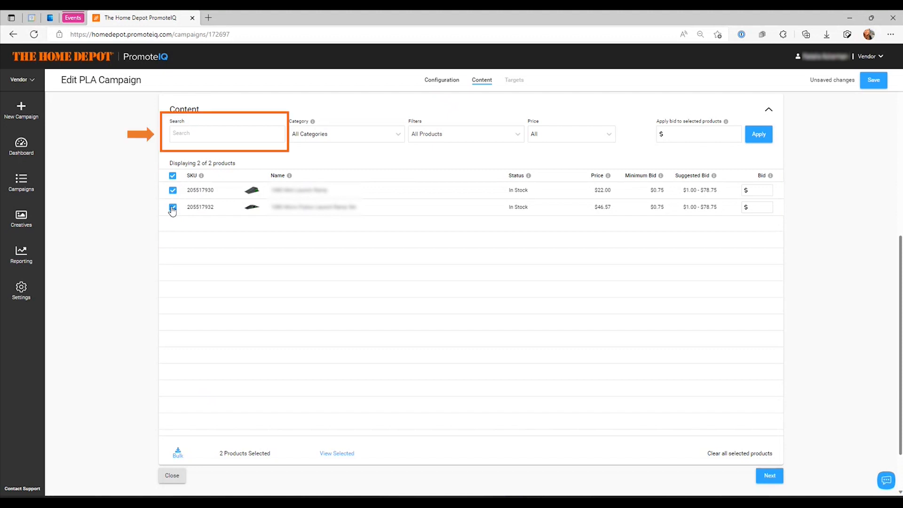
left_click(325, 139)
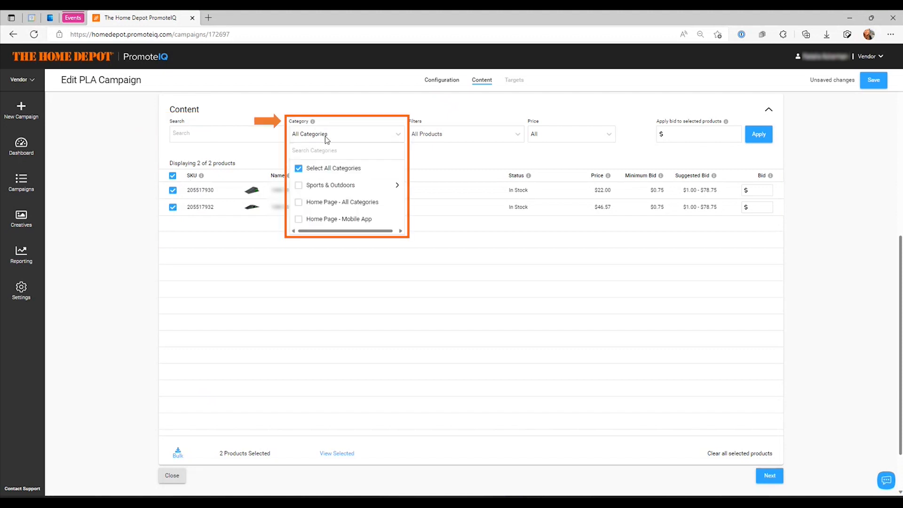
left_click(435, 138)
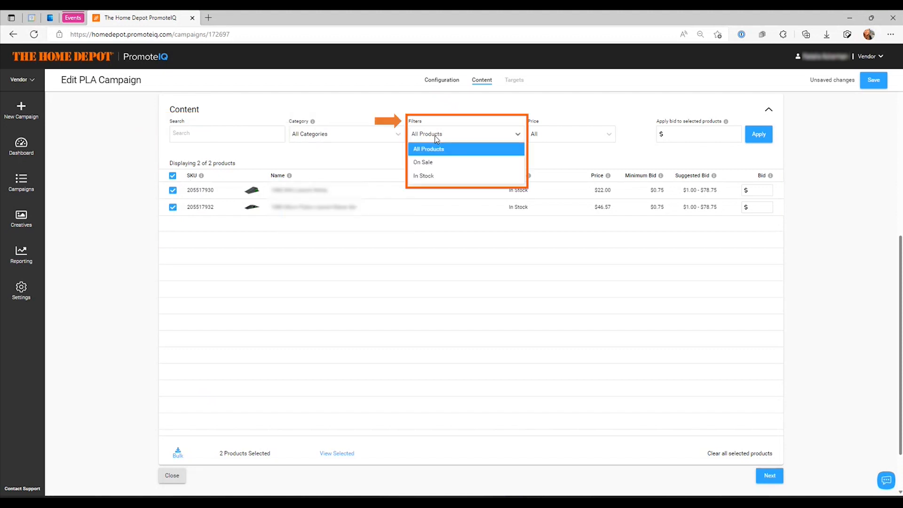
left_click(552, 139)
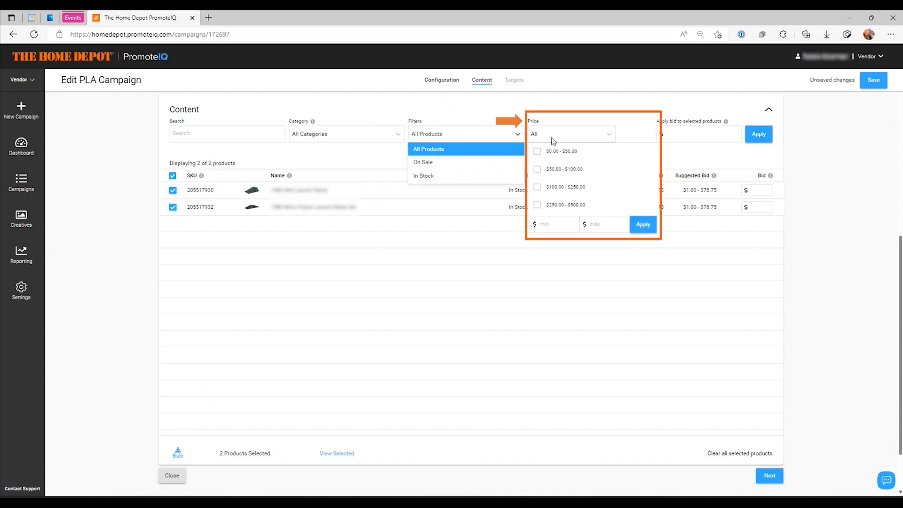
left_click(506, 111)
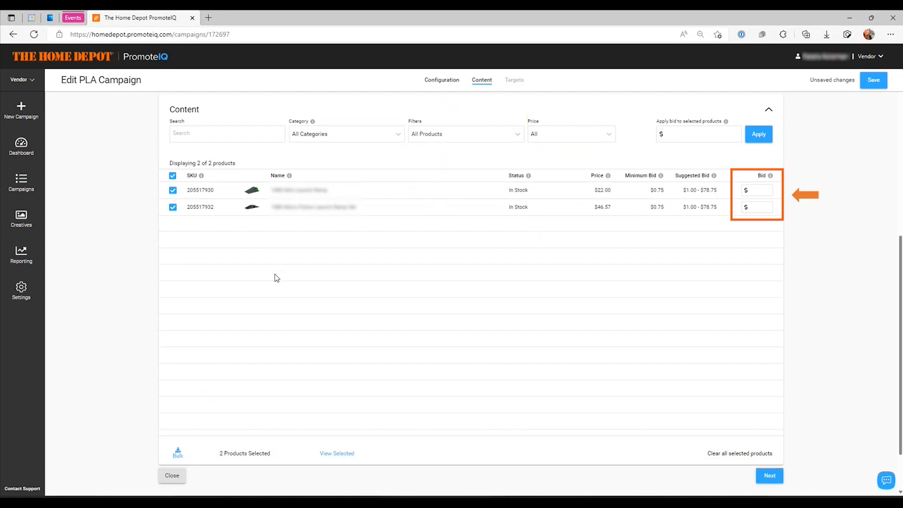
Apply a bid of $1.00 to both selected products and show the selected products list
left_click(714, 133)
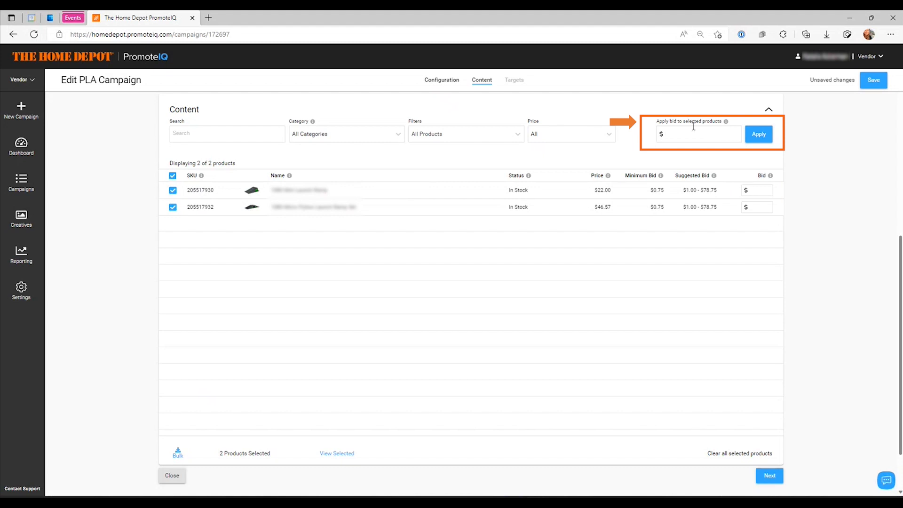
mouse_move(726, 124)
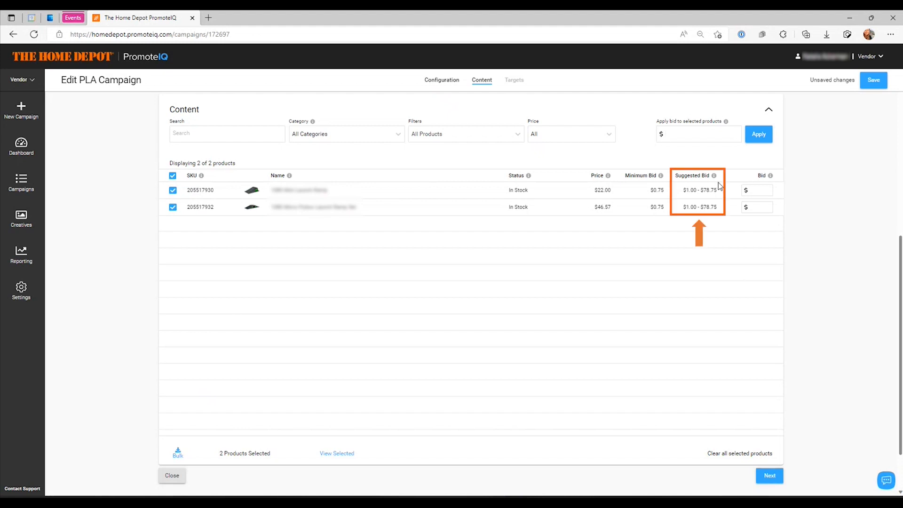
mouse_move(714, 178)
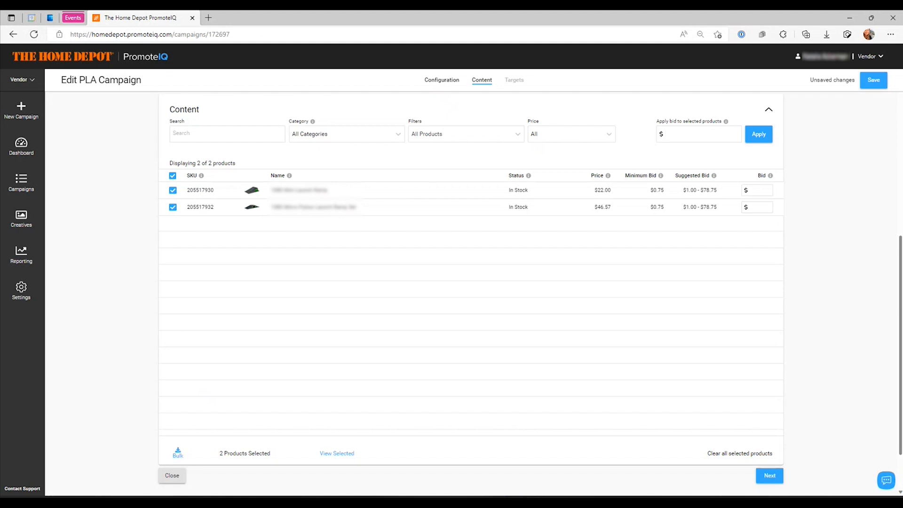
type("1.00")
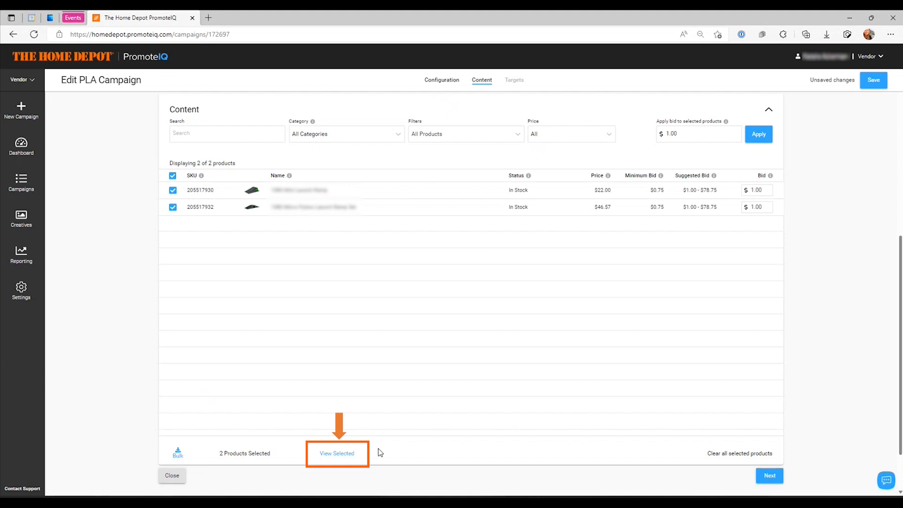
left_click(344, 455)
scroll(188, 362, "down", 7)
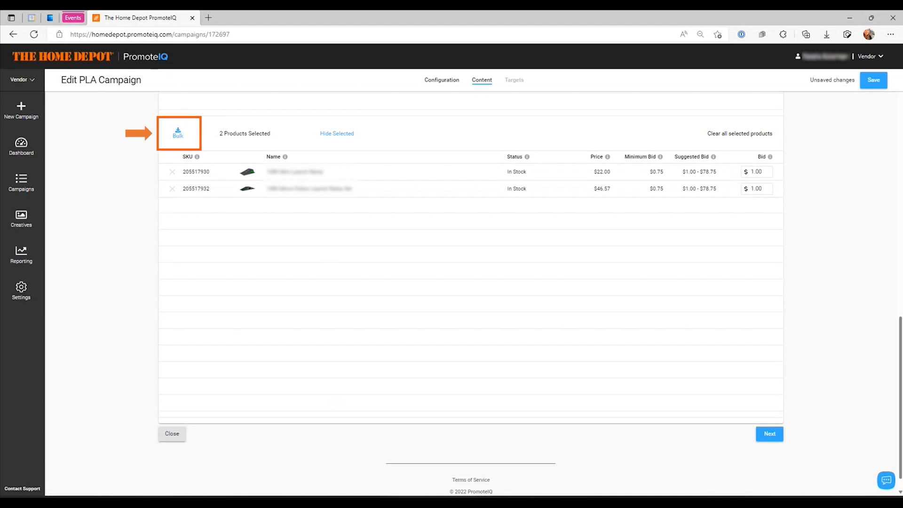
Review the bulk product selection process and continue to the campaign's Targets section
left_click(179, 138)
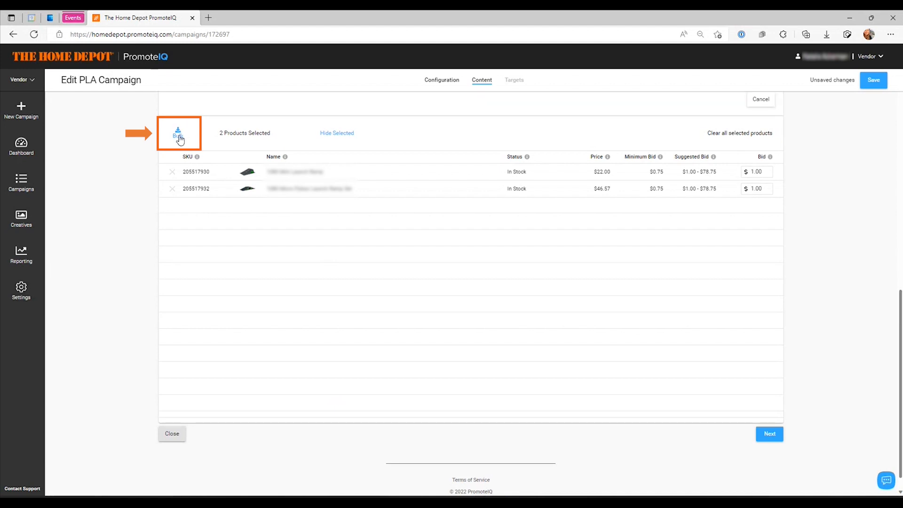
scroll(175, 164, "up", 5)
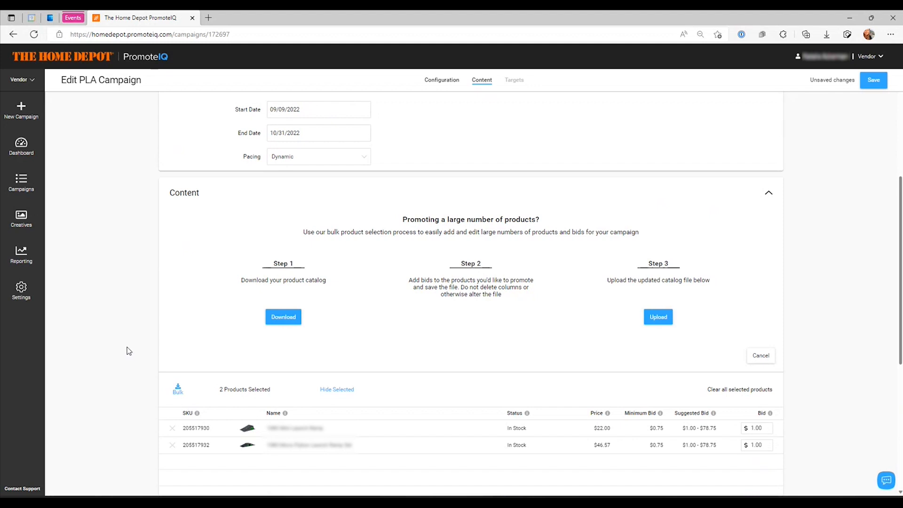
scroll(126, 351, "down", 1)
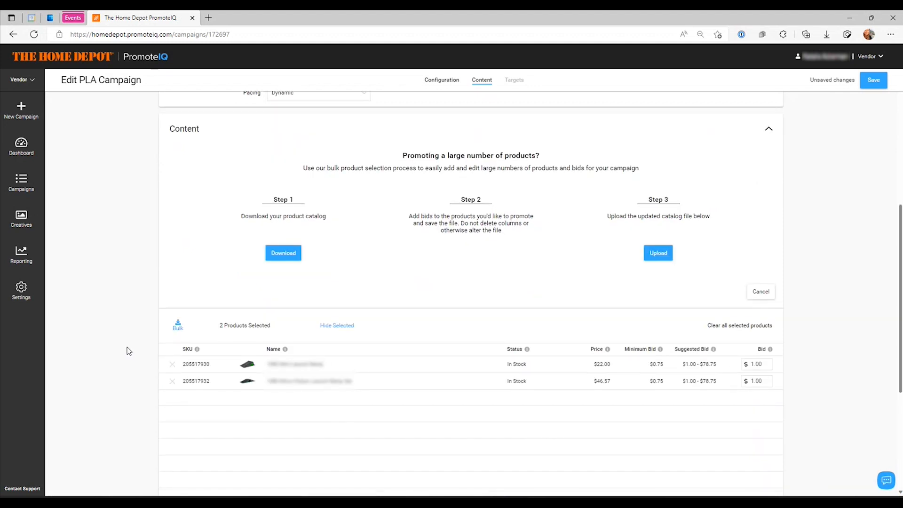
scroll(672, 318, "down", 3)
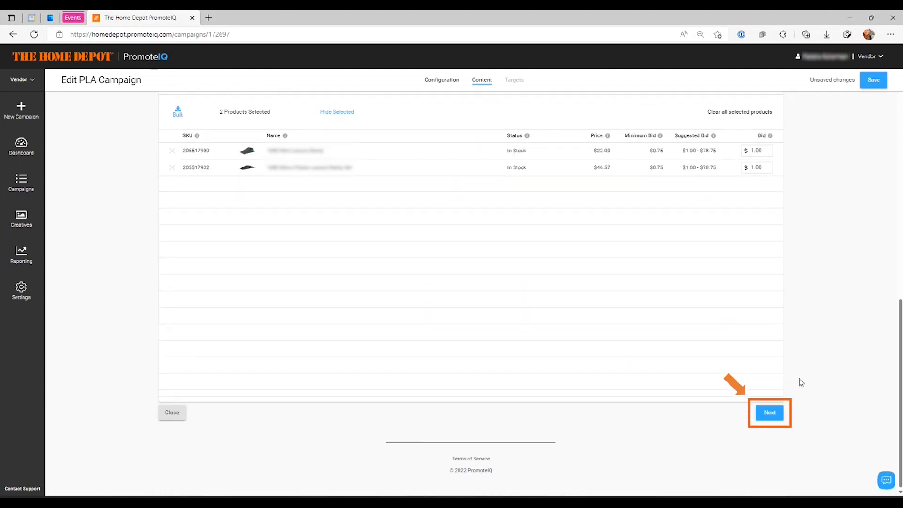
left_click(770, 413)
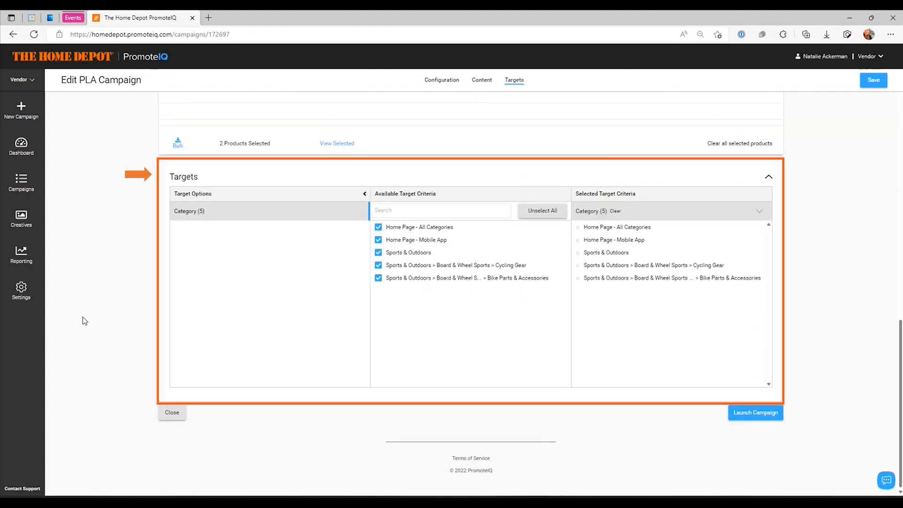